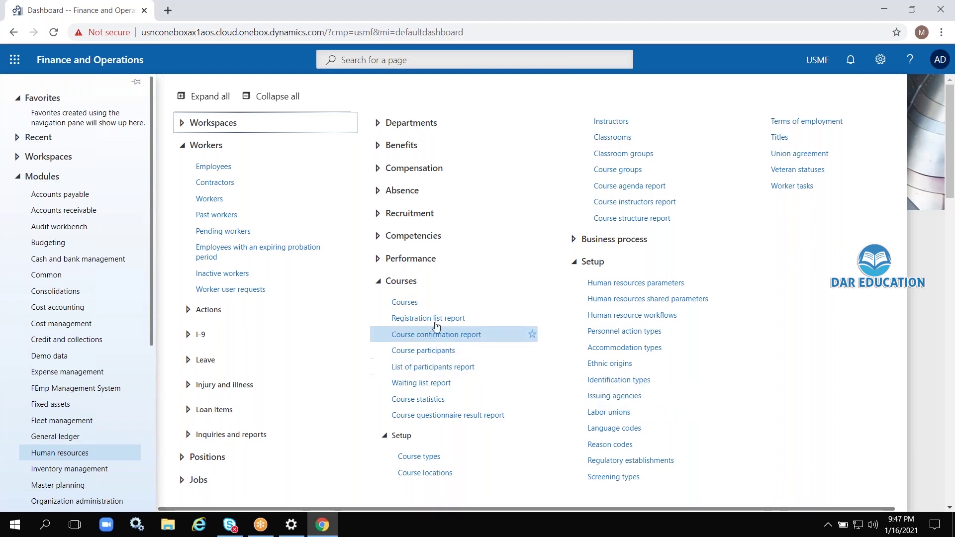
Step: Expand all sections of the Human resources module's page list
click(209, 96)
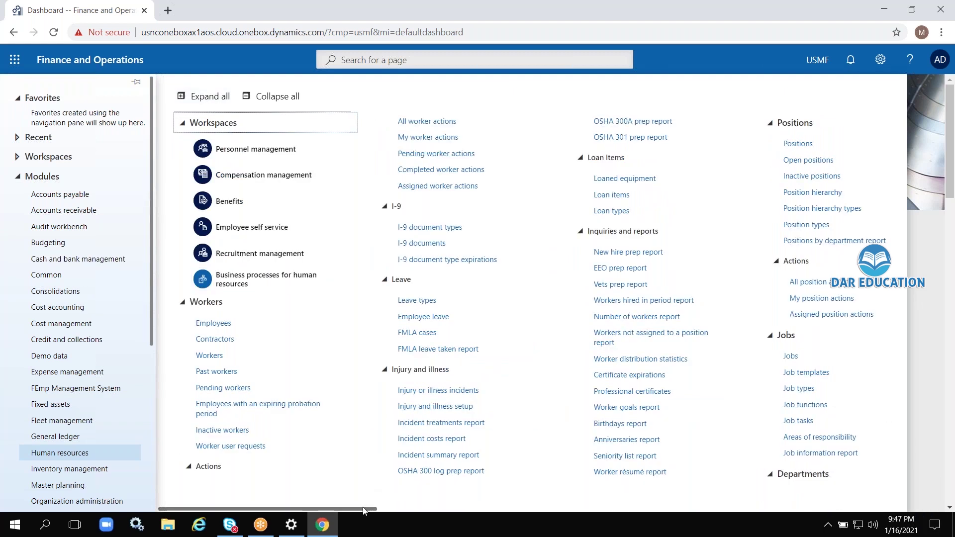
drag(364, 511, 371, 512)
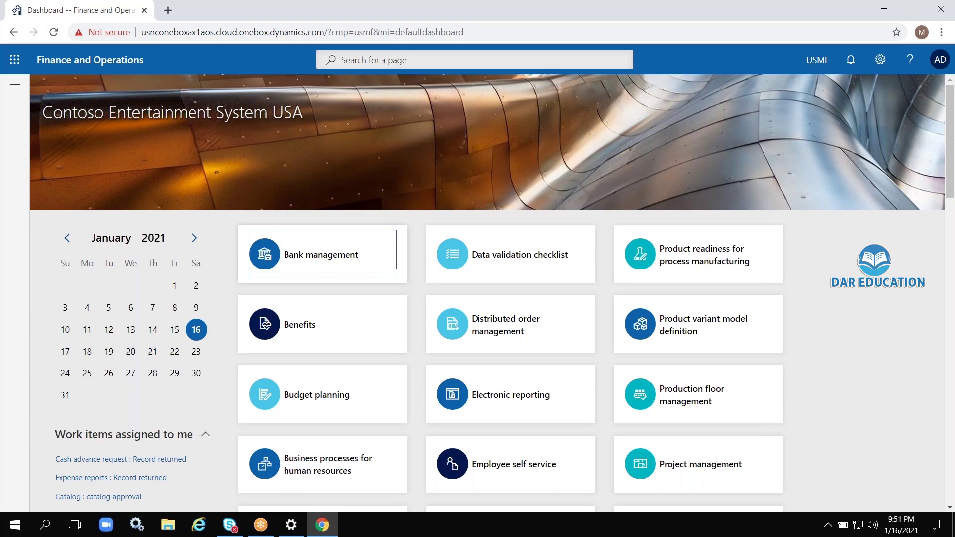
Step: Open the parameters of the Birthdays report from the recently visited pages
click(865, 396)
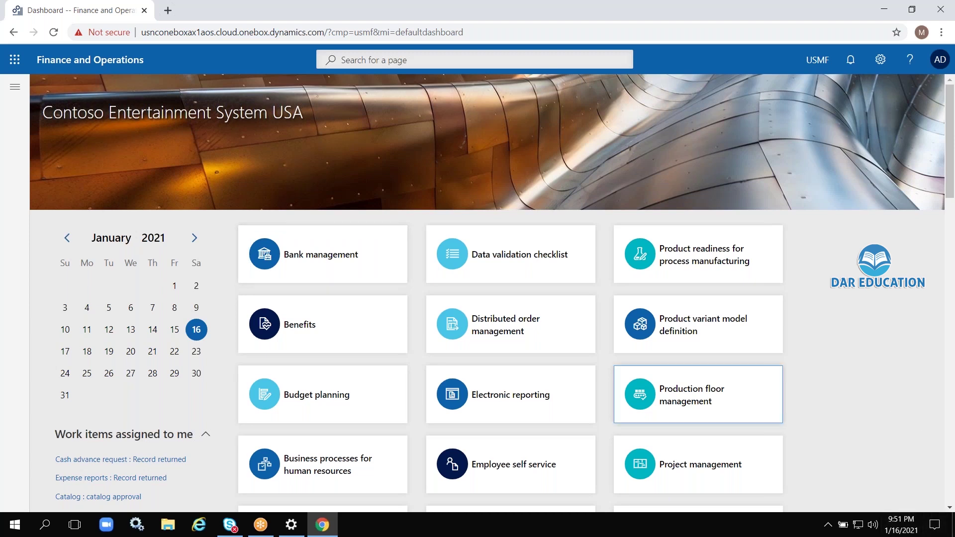
click(14, 90)
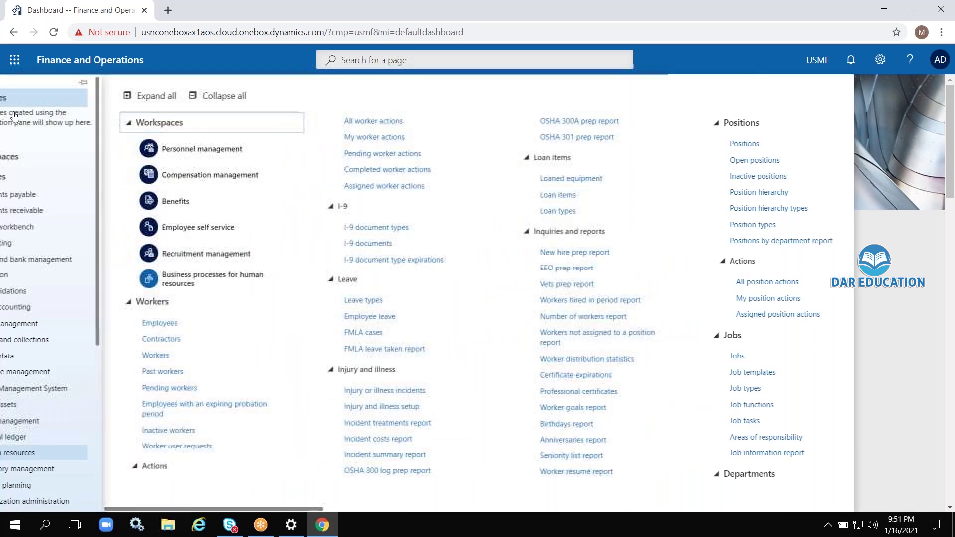
click(19, 140)
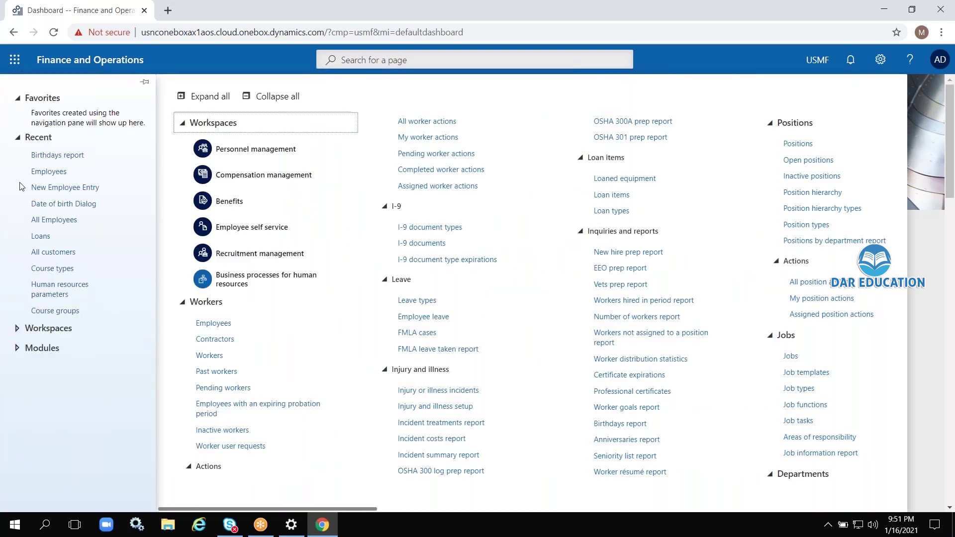
click(57, 155)
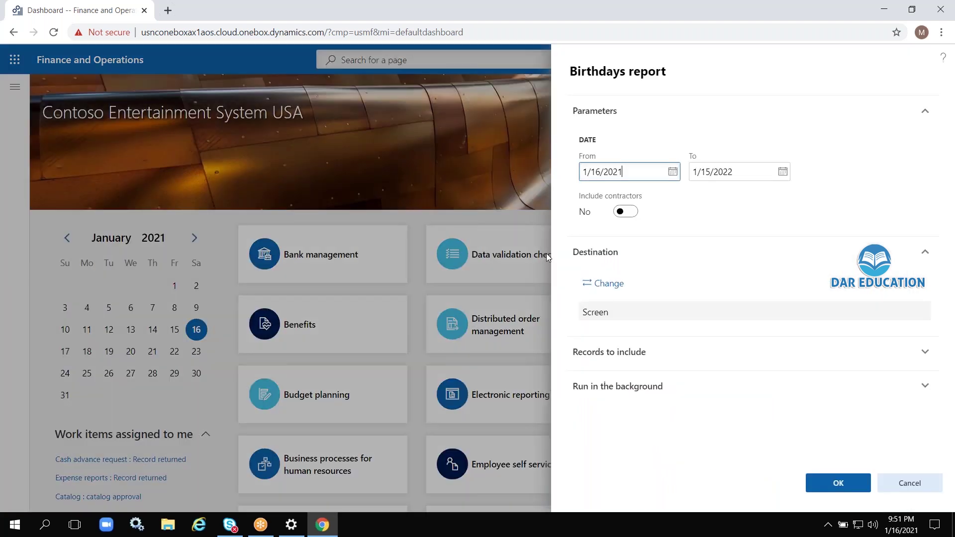
Step: Set the Birthdays report's From date to 1/1/2020 and run the report to the screen
click(672, 172)
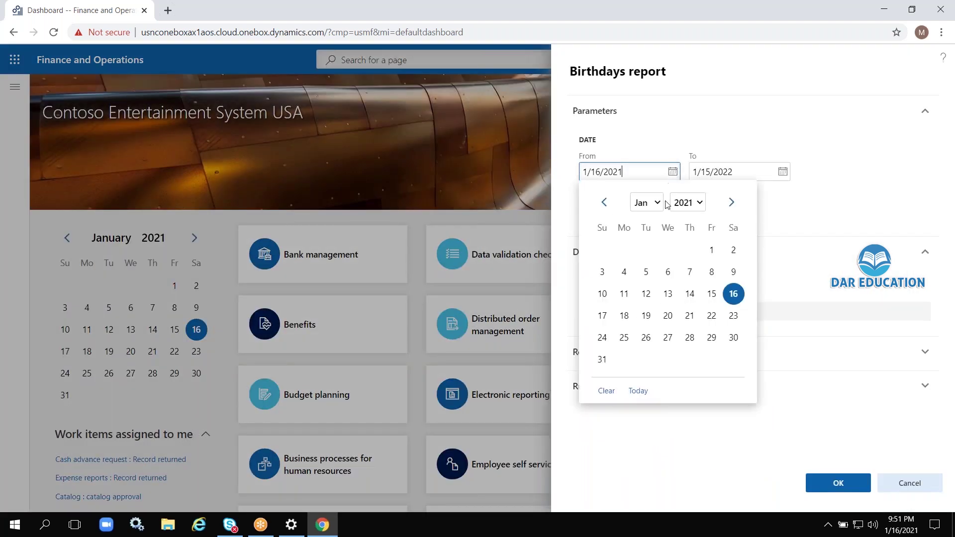
click(702, 203)
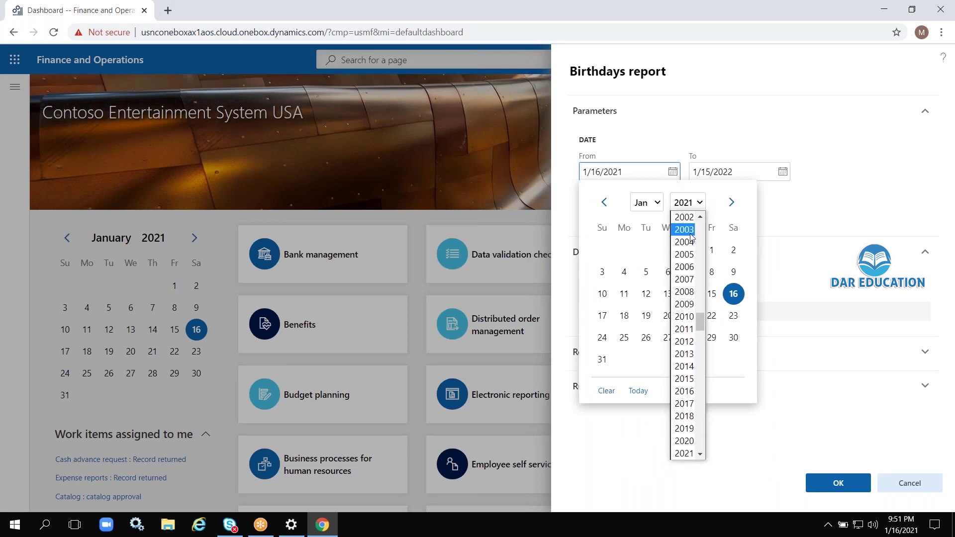
click(685, 441)
click(667, 250)
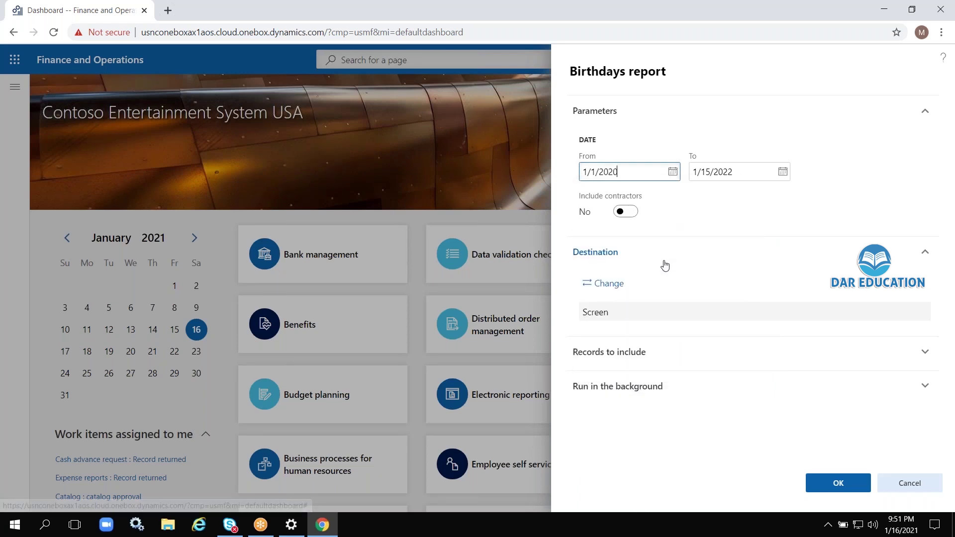
click(831, 487)
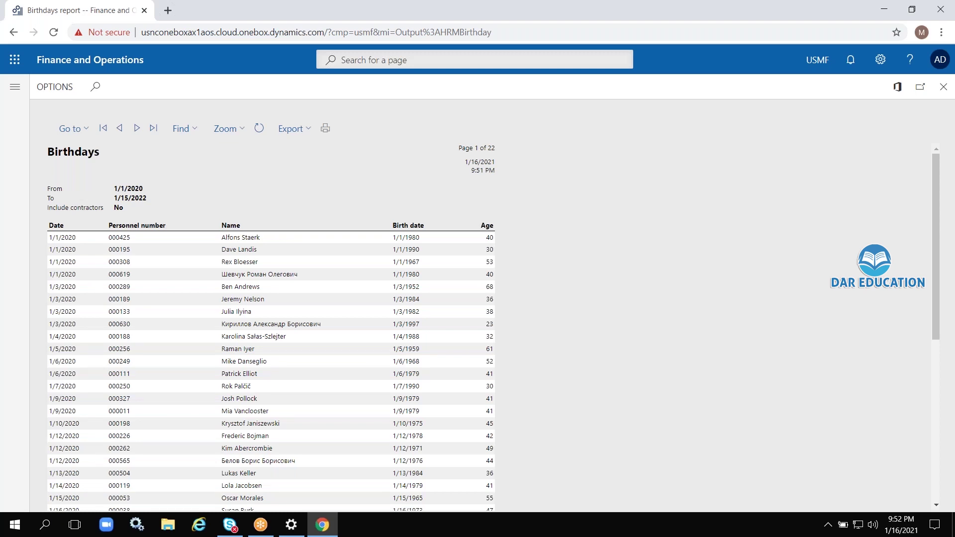
Step: Examine the Birthdays report along with its export formats and zoom options, and close the report
scroll(828, 484, down, 8)
click(310, 133)
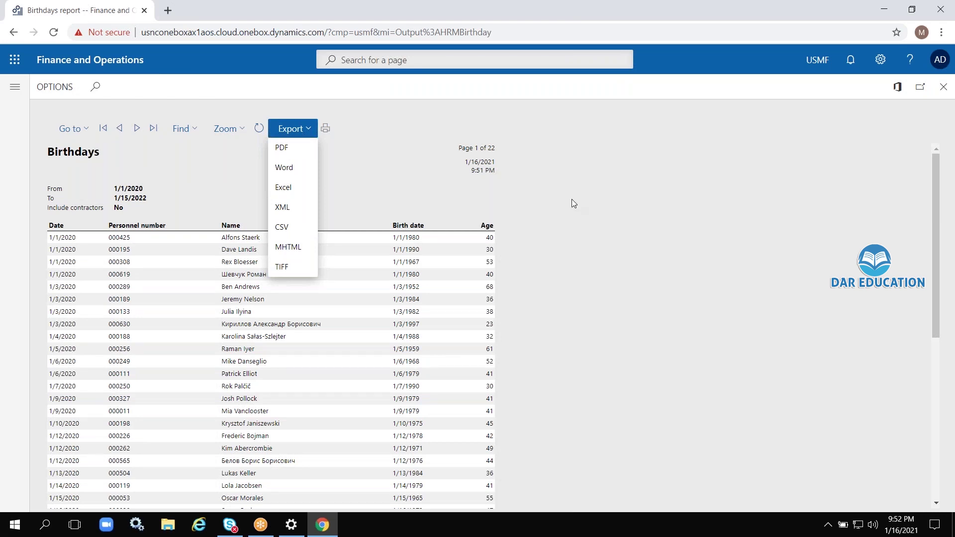
click(289, 131)
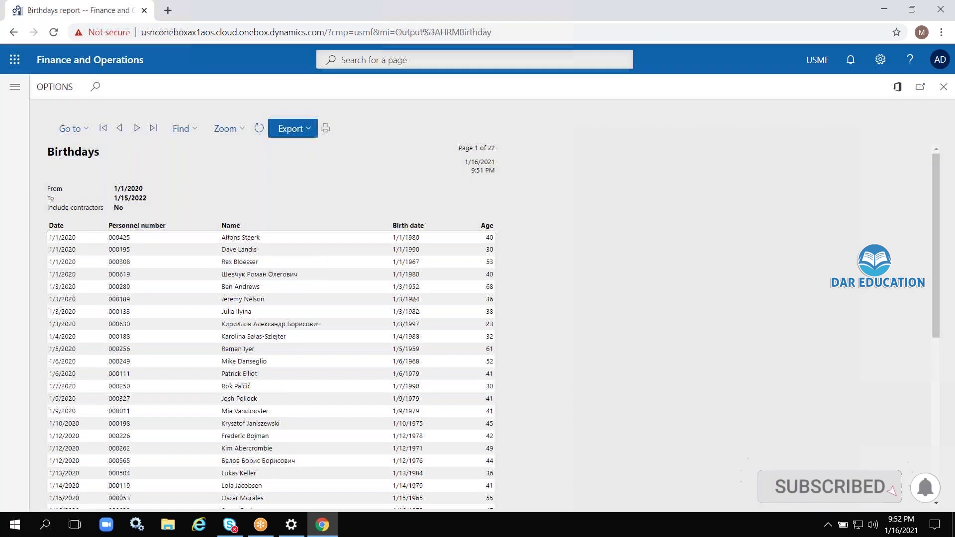
click(293, 128)
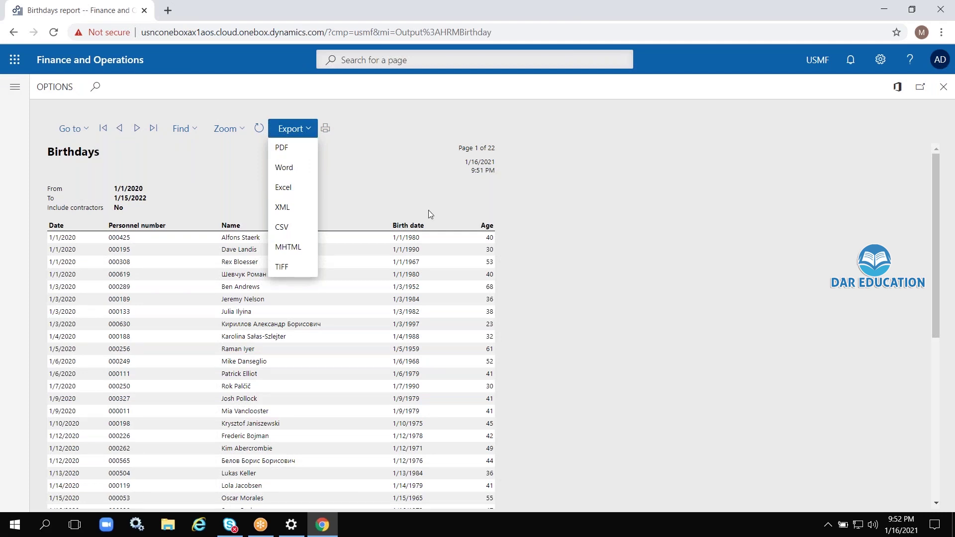
click(242, 130)
click(243, 131)
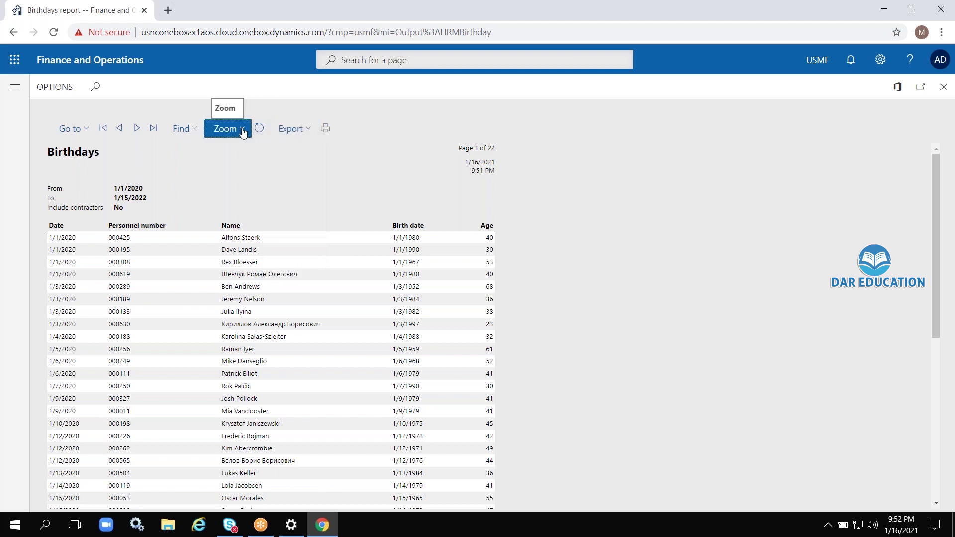
click(945, 94)
click(944, 87)
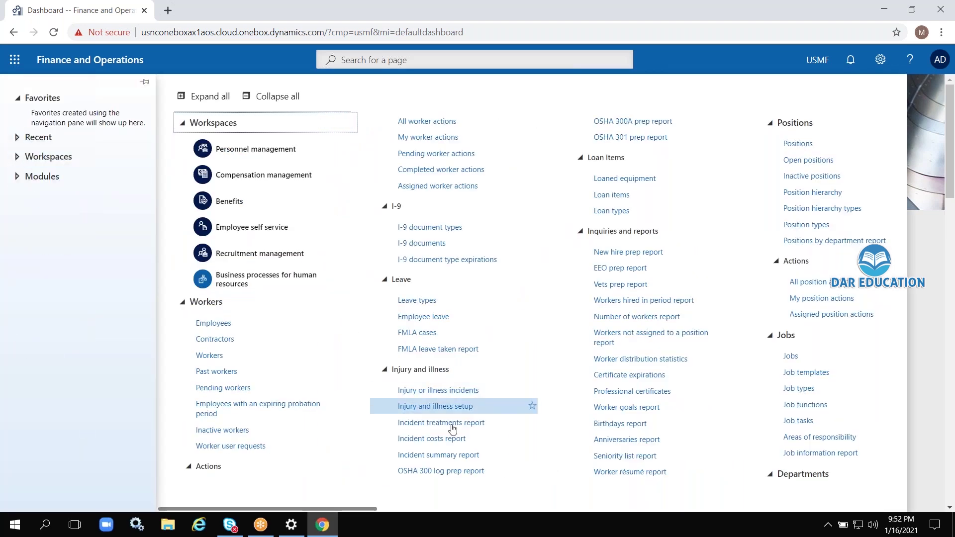
Step: Open the Media types page under Recruitment projects in the Human resources module
drag(376, 509, 904, 501)
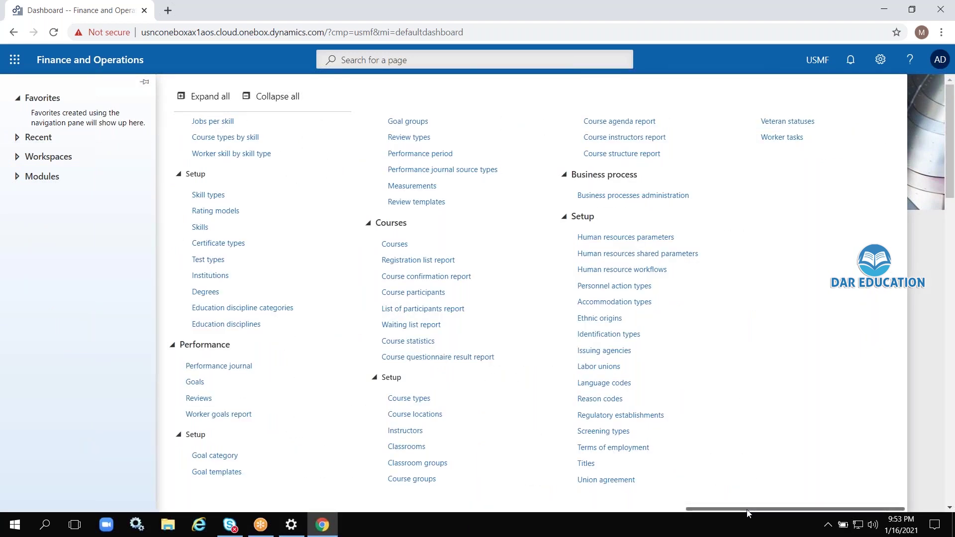
drag(747, 512, 148, 513)
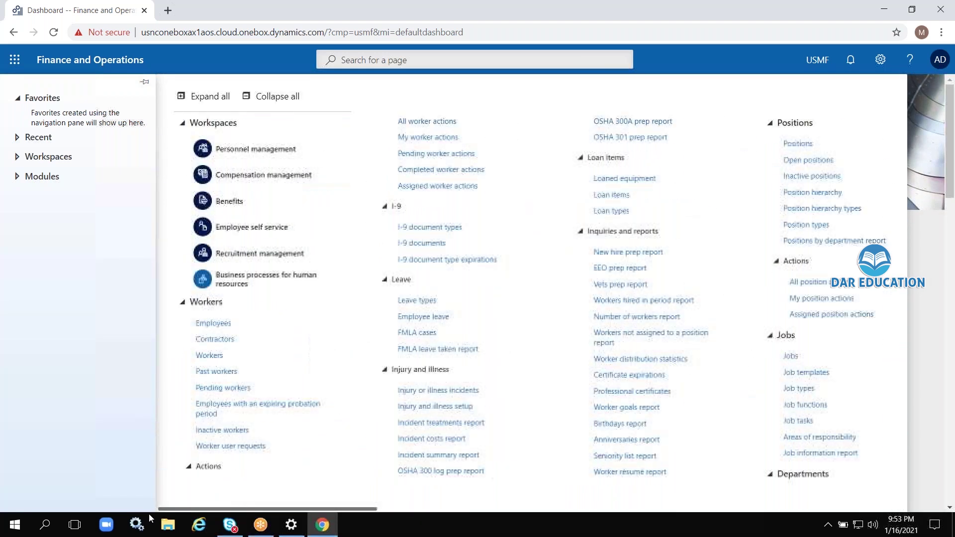
click(17, 159)
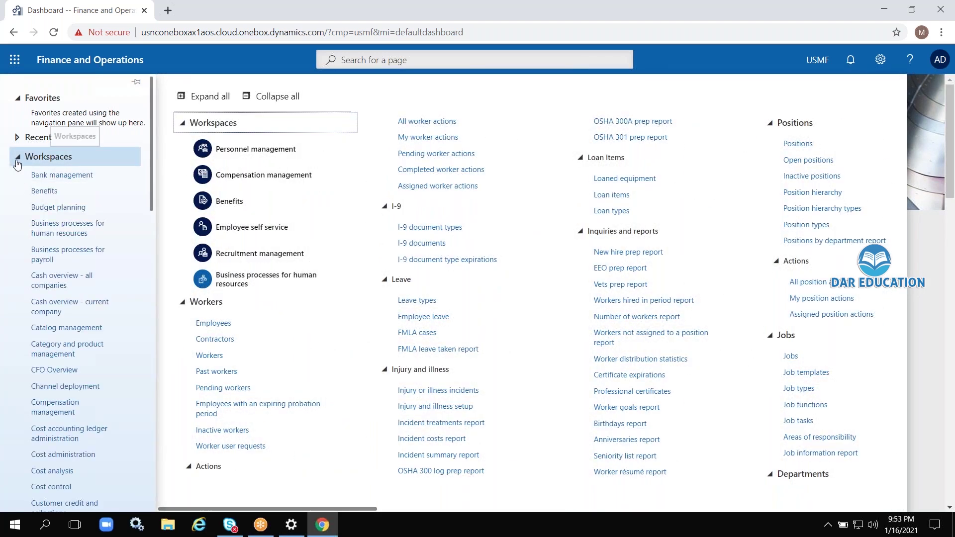
click(16, 161)
click(17, 178)
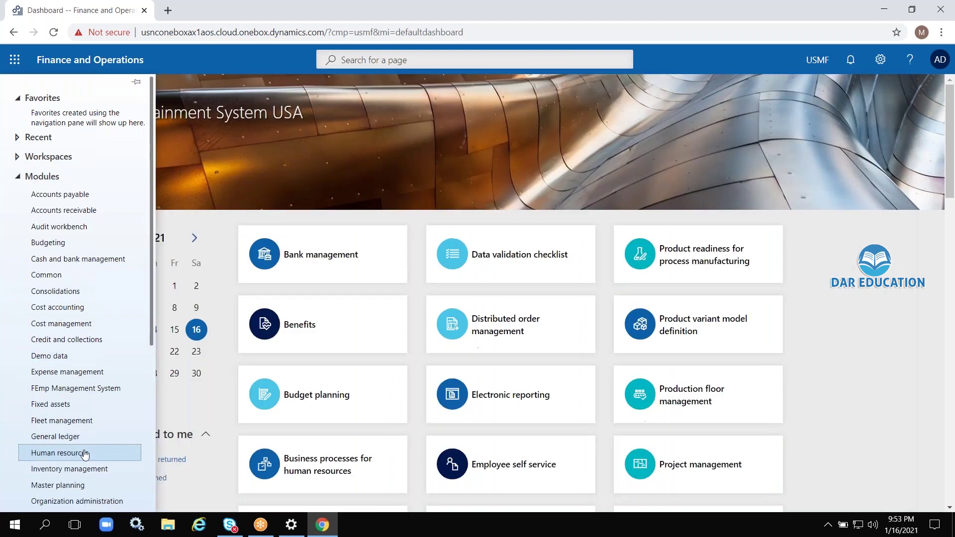
click(74, 453)
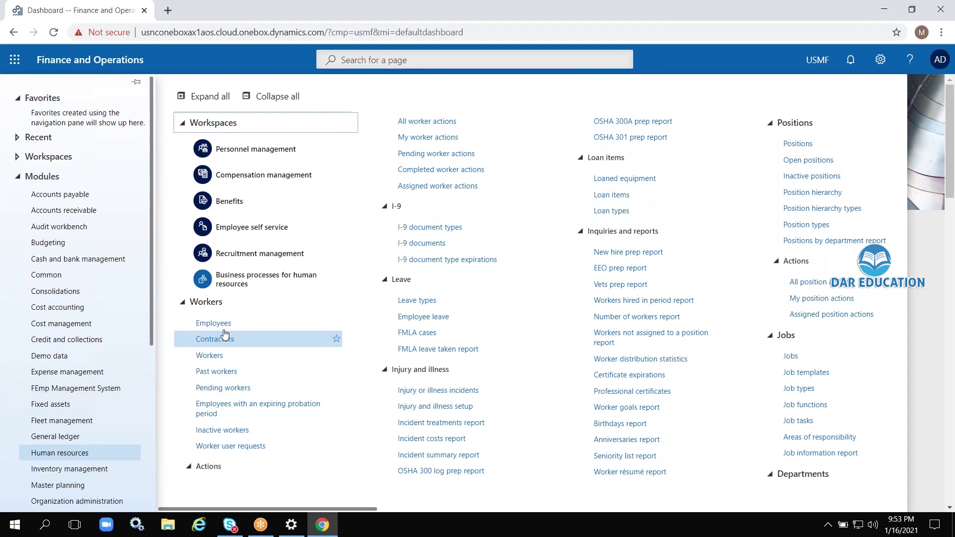
drag(368, 511, 570, 511)
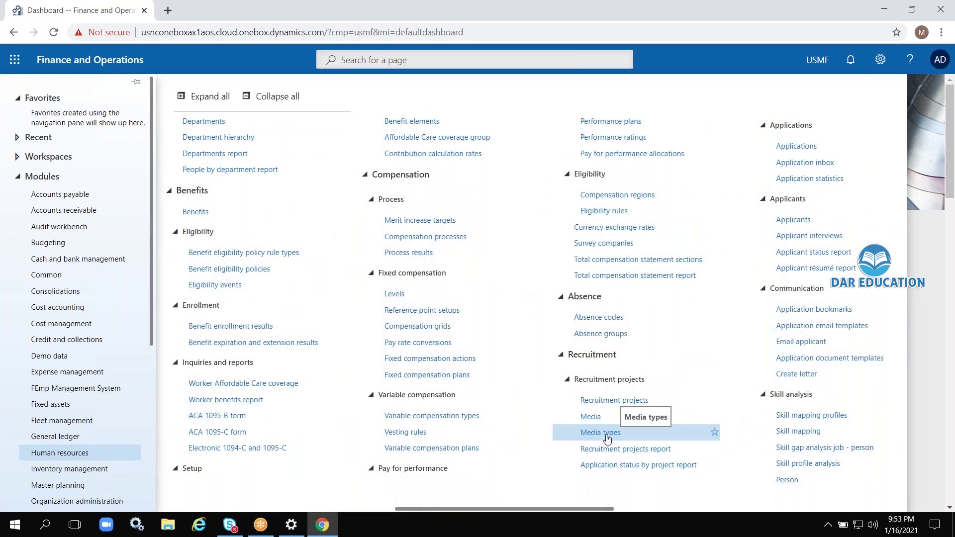
click(607, 438)
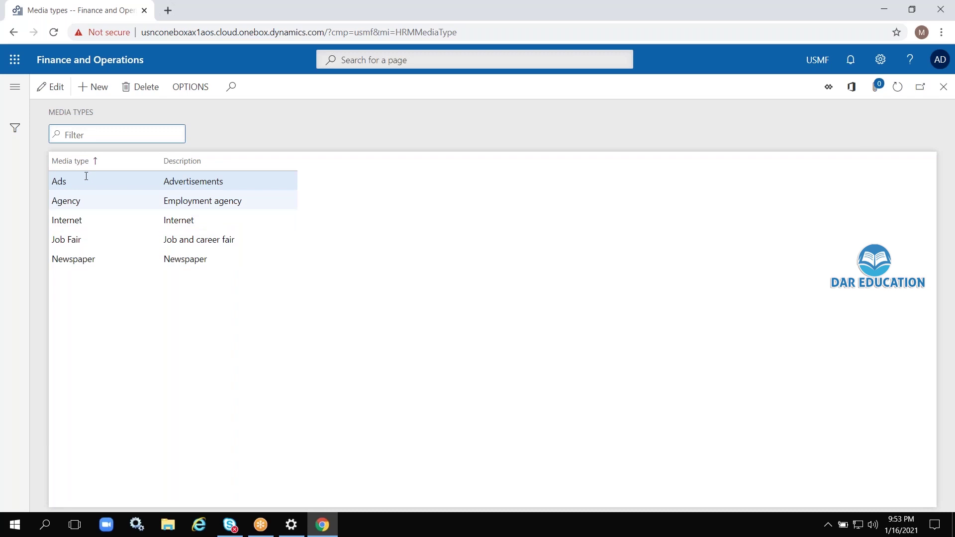
Step: Add a blank media type record and delete it
click(105, 90)
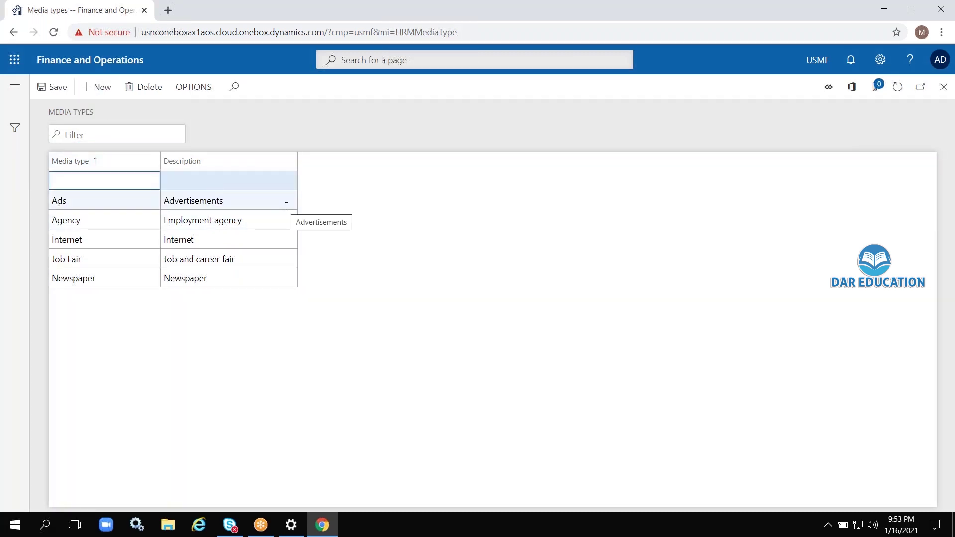
click(152, 91)
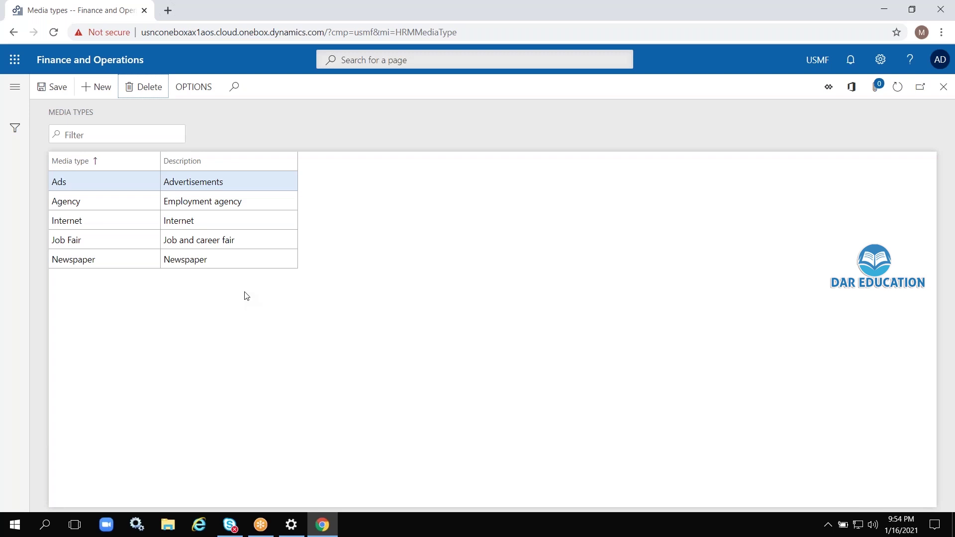
Step: Close the Media types page and open Course types from the Courses setup in the Human resources module
click(943, 86)
click(15, 87)
click(53, 453)
drag(356, 509, 863, 518)
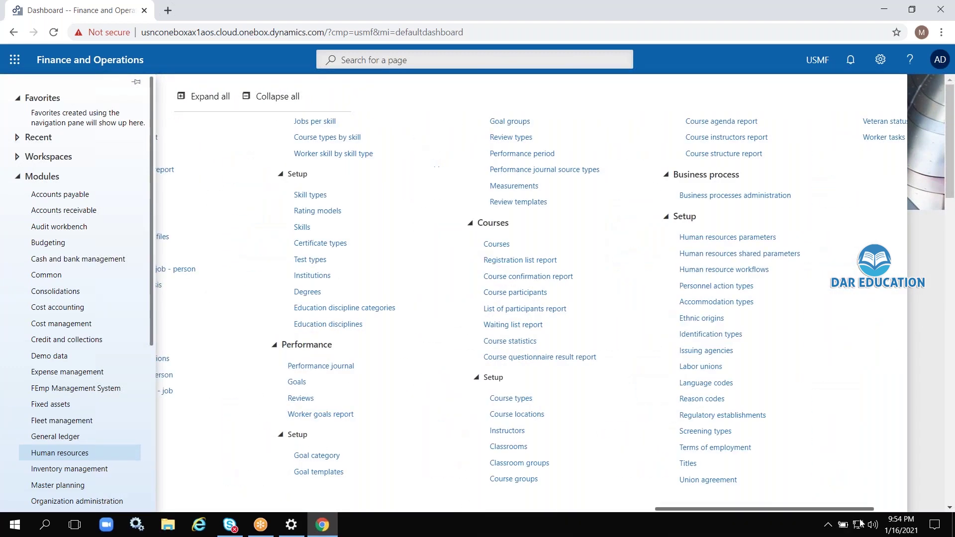
click(524, 403)
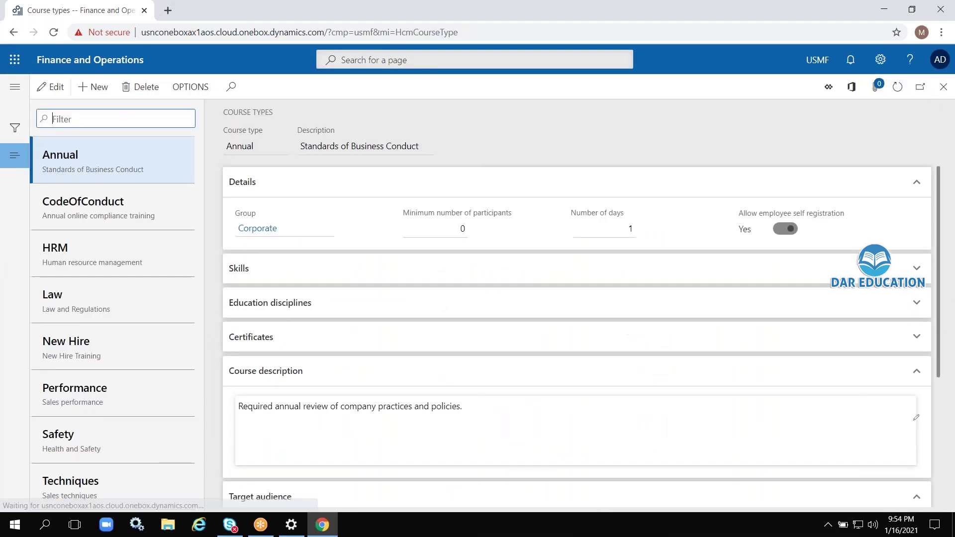
Step: Collapse the course type detail sections and look through the Annual, CodeOfConduct, HRM, Law, New Hire and Safety records, finishing on HRM
click(916, 371)
click(917, 181)
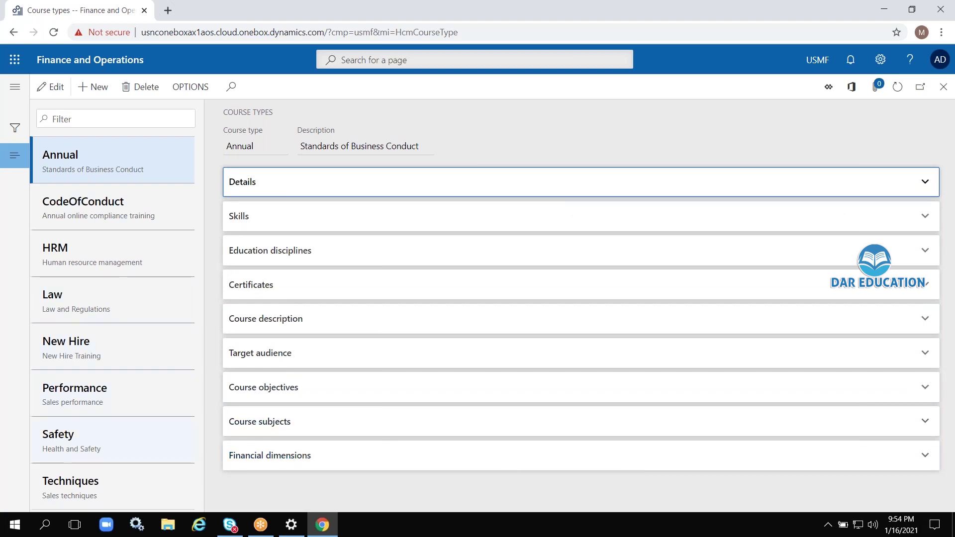
click(82, 206)
click(78, 268)
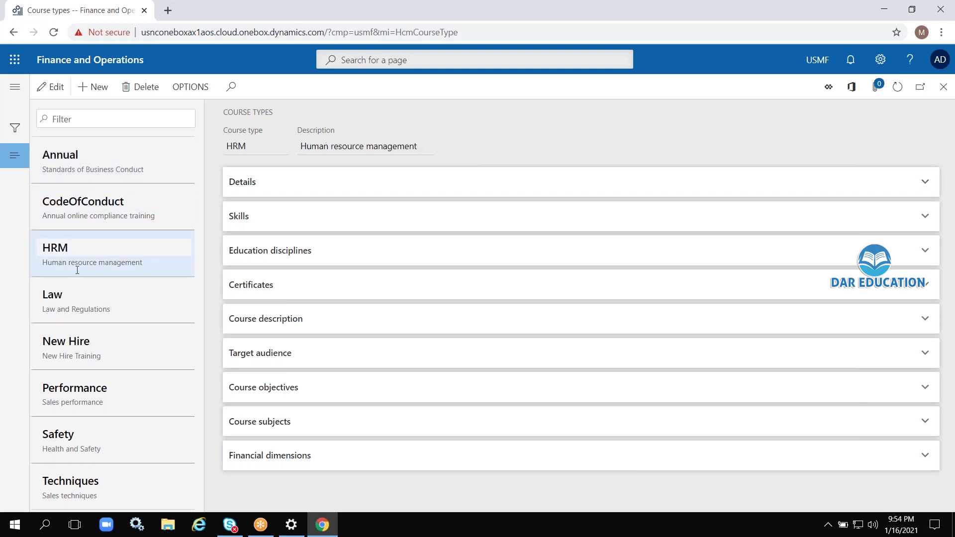
click(76, 298)
click(78, 345)
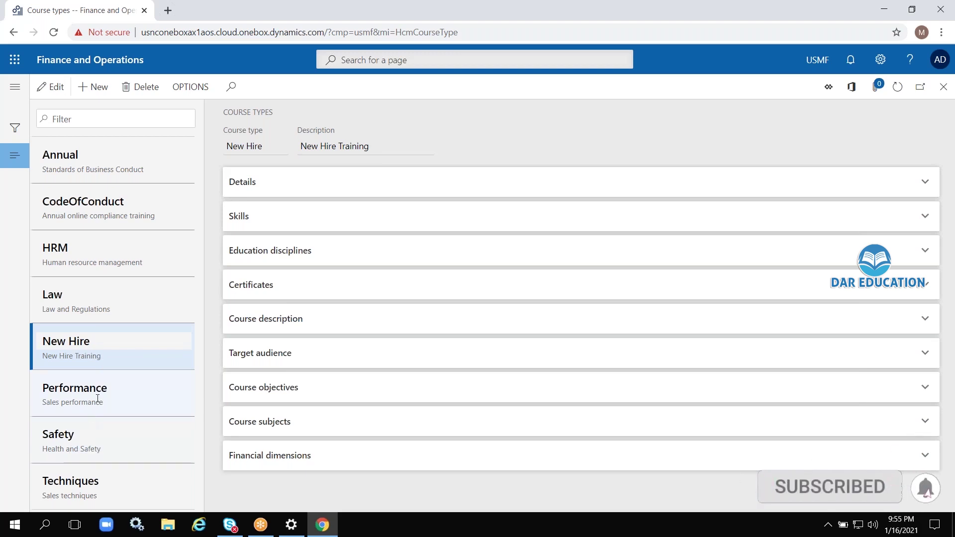
click(106, 439)
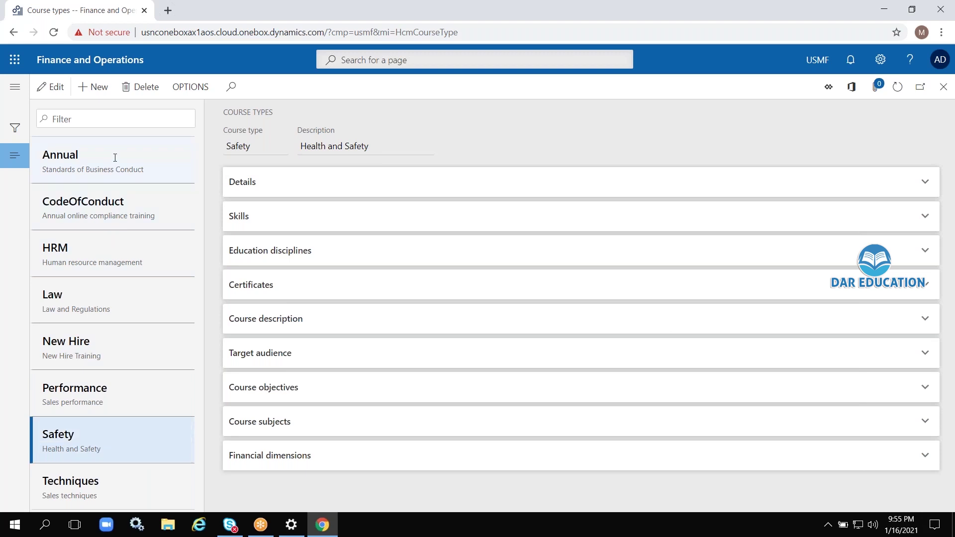
click(91, 158)
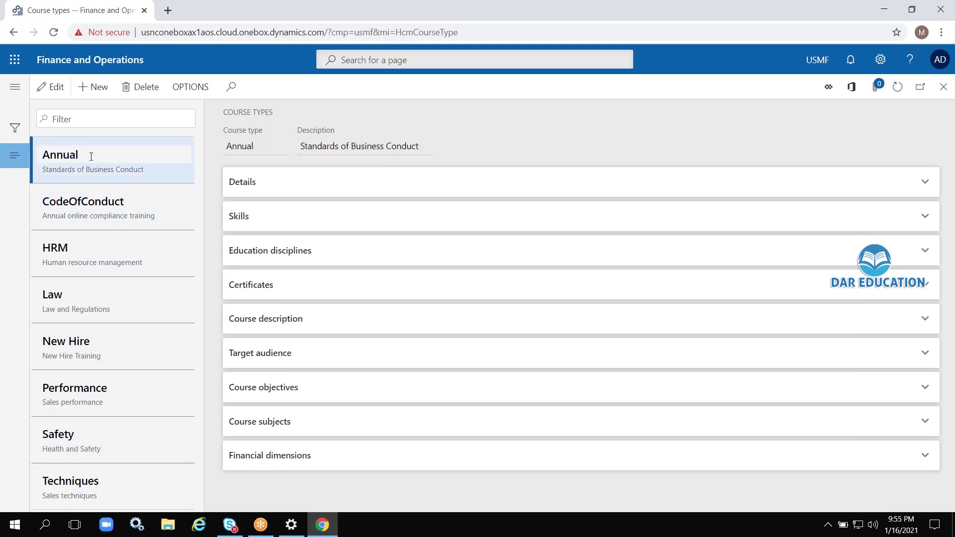
click(93, 202)
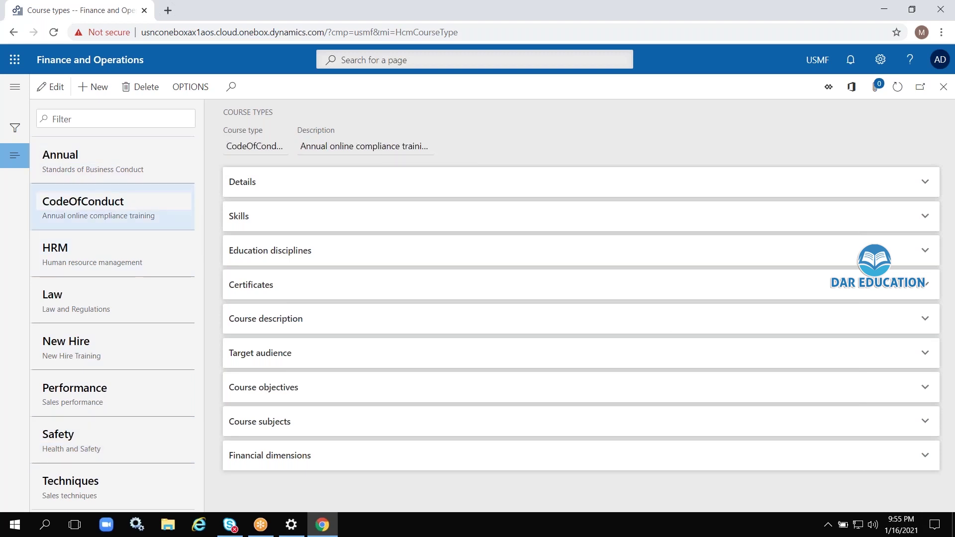
click(74, 248)
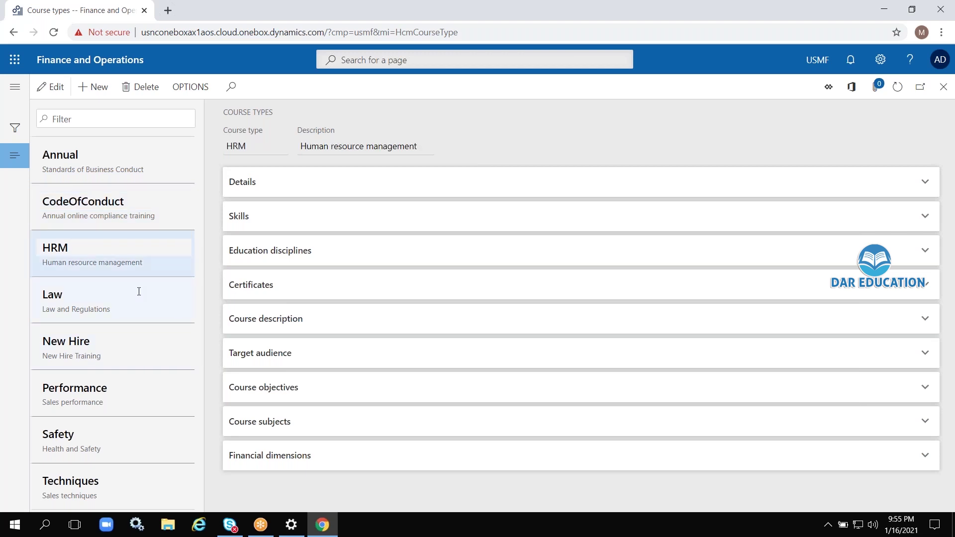
click(111, 301)
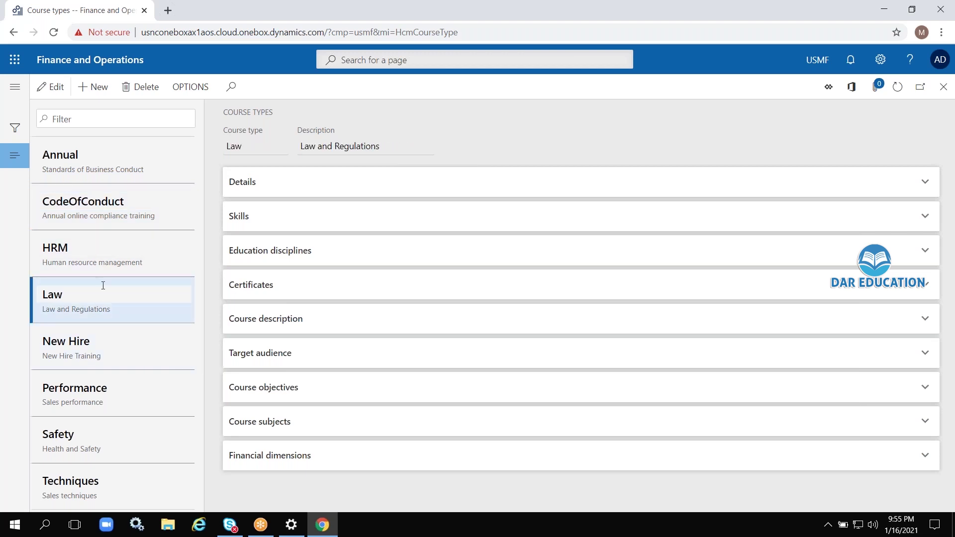
click(92, 250)
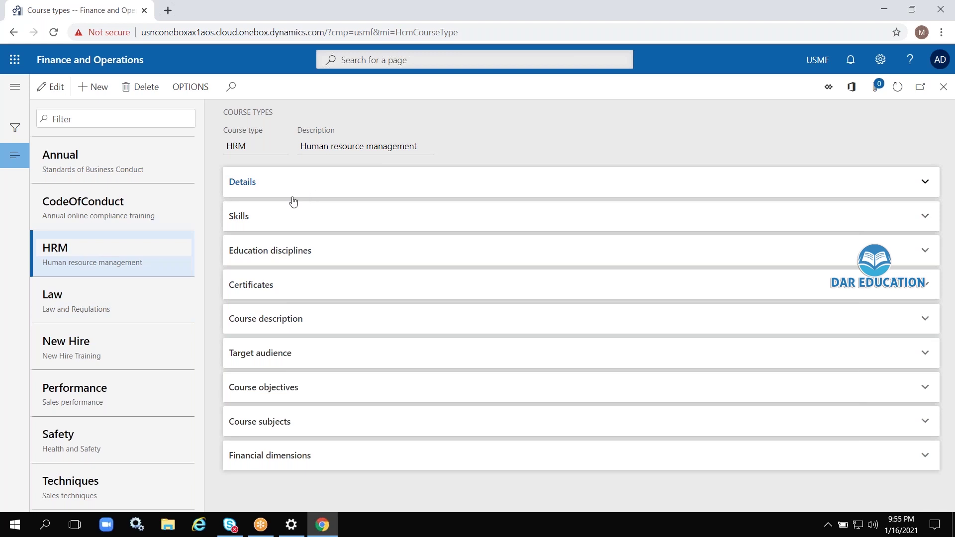
Step: Examine the Details, Skills, Certificates, Target audience and Course description sections of the HRM course type, collapsing each one after viewing
click(299, 188)
click(300, 184)
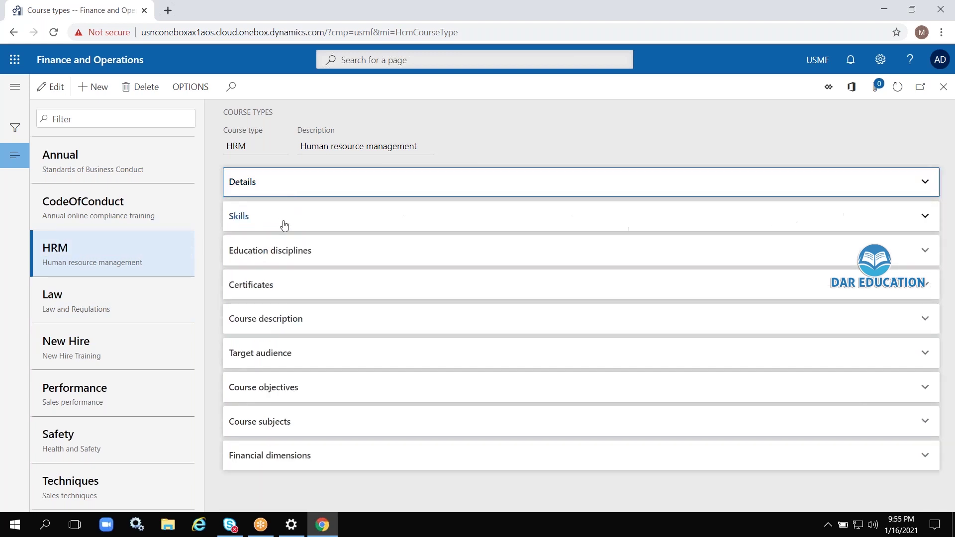
click(284, 218)
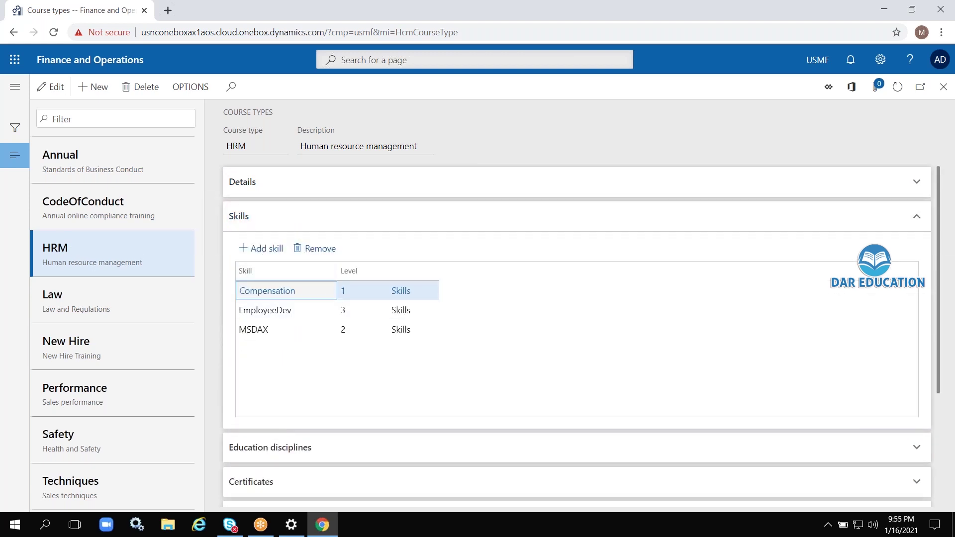
click(303, 220)
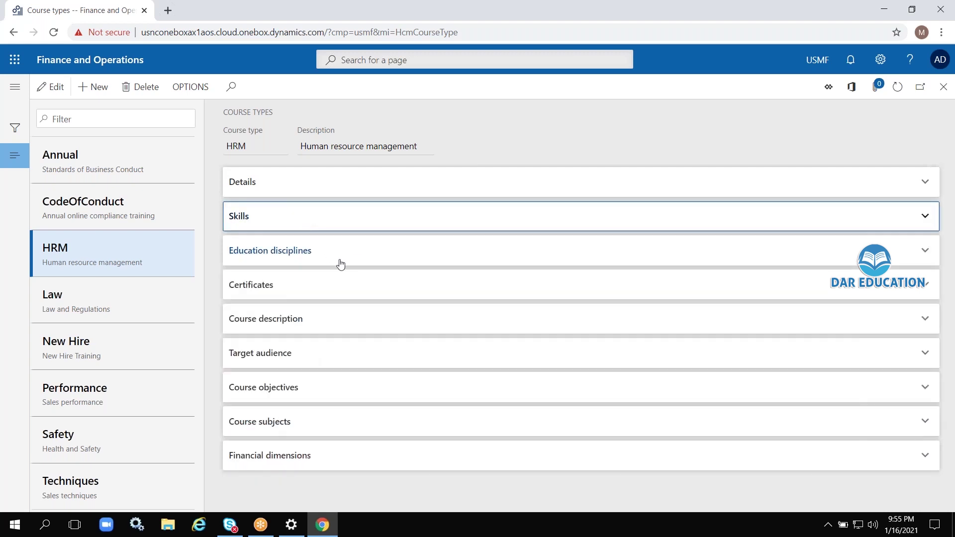
click(291, 291)
click(333, 290)
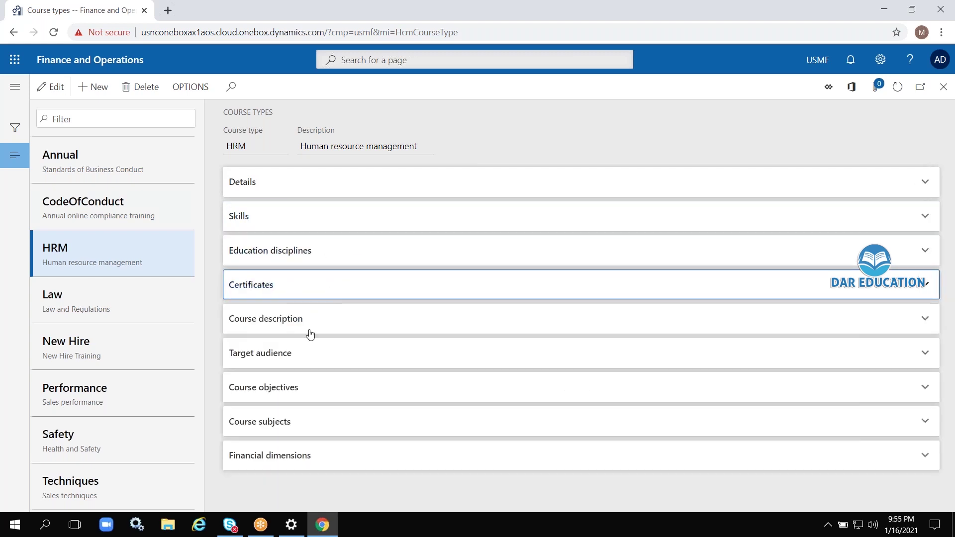
click(298, 361)
click(322, 361)
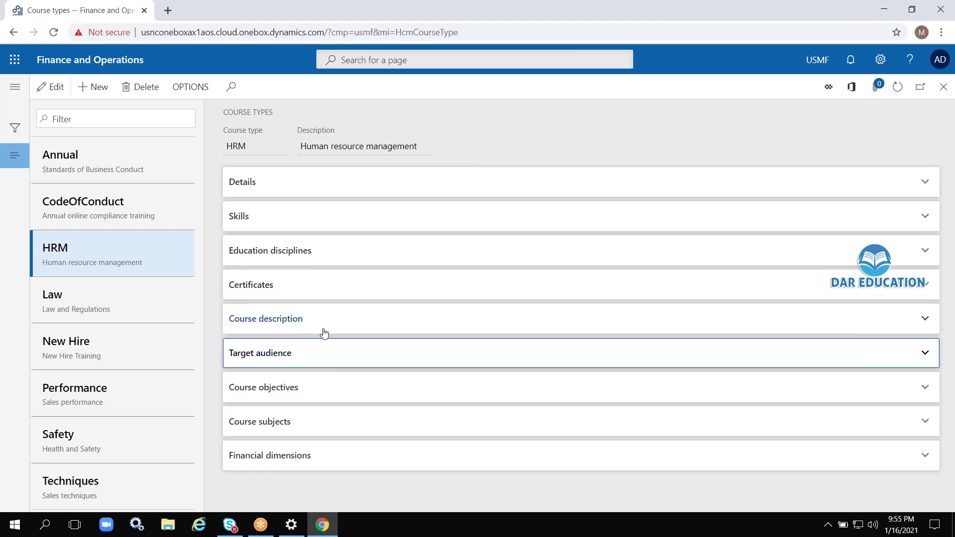
click(323, 329)
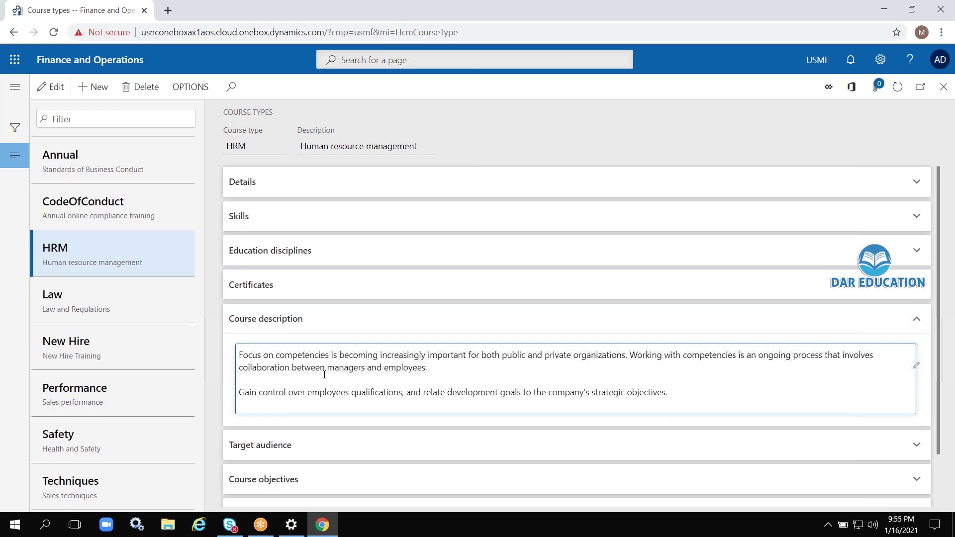
click(303, 323)
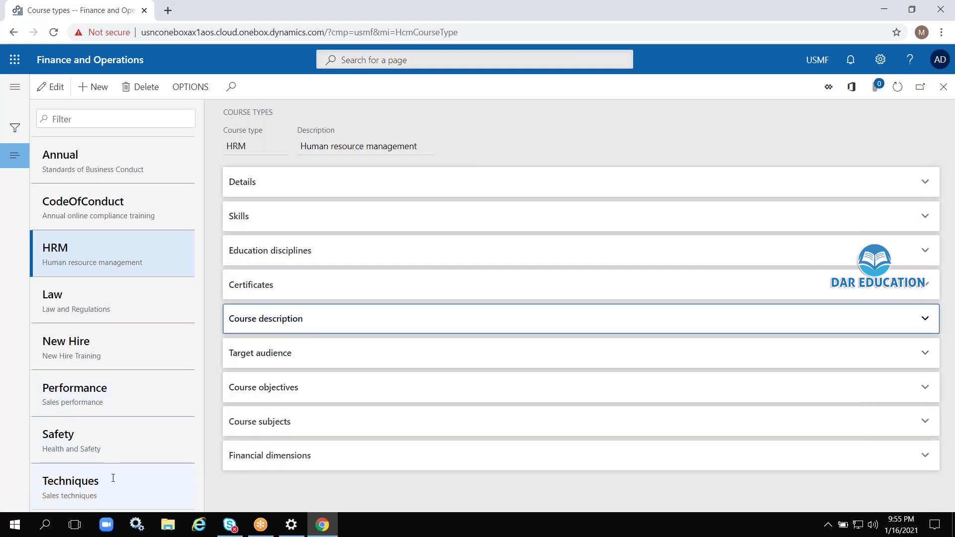
Step: Examine the Skills, Details and Course description sections of the Techniques course type, and select the Safety record
click(99, 485)
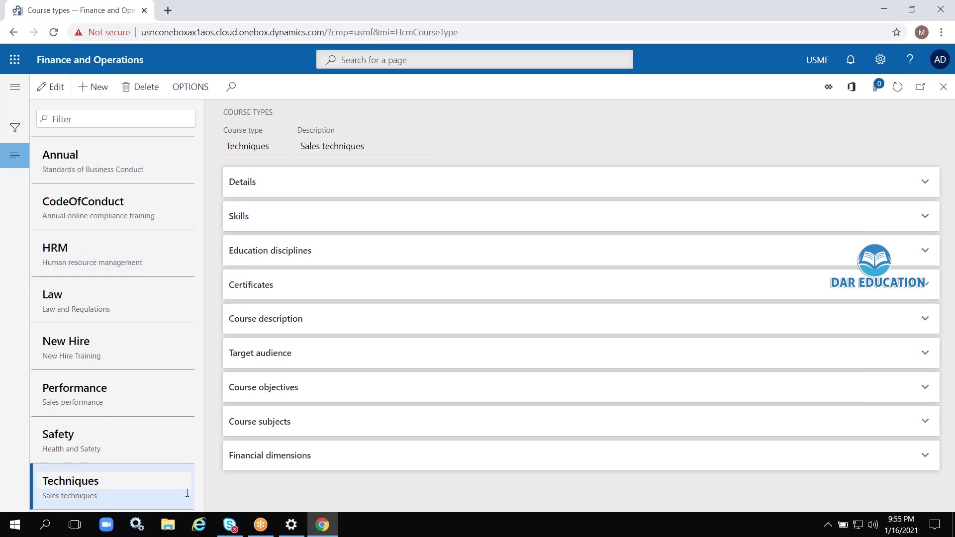
click(281, 224)
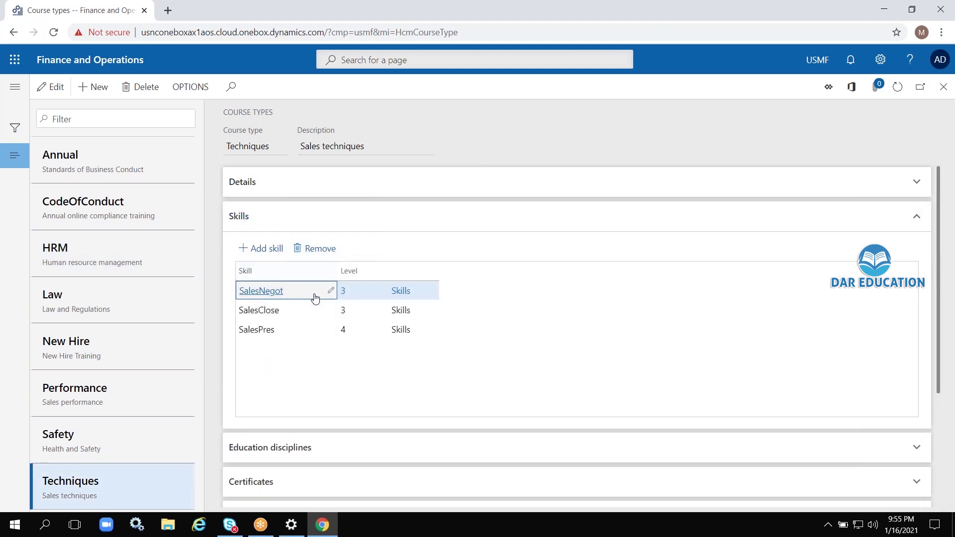
click(284, 185)
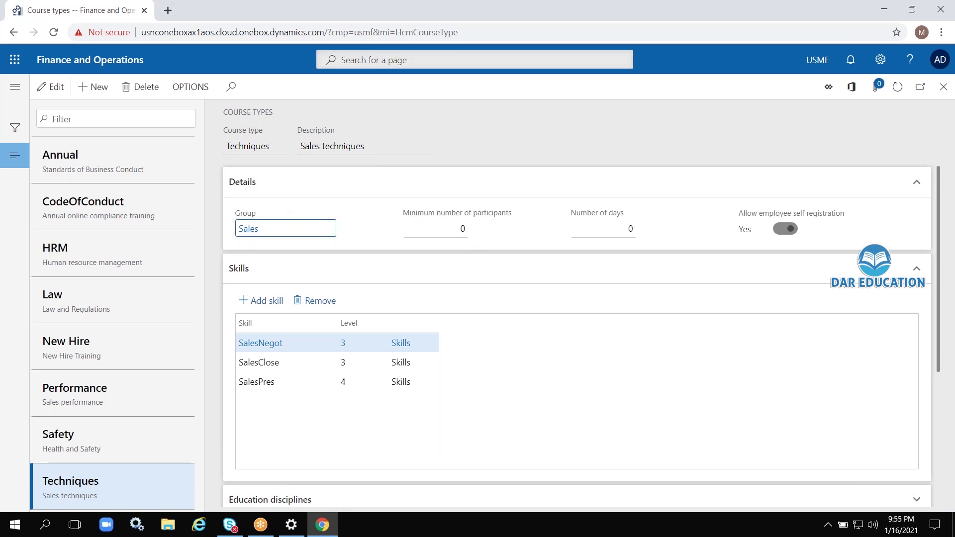
scroll(402, 404, down, 3)
scroll(399, 411, down, 3)
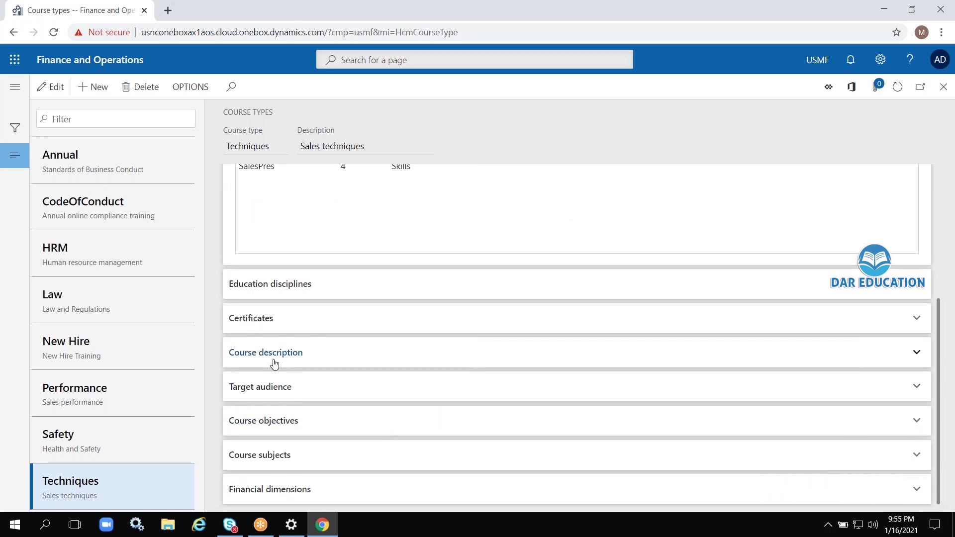
click(274, 363)
scroll(339, 320, up, 3)
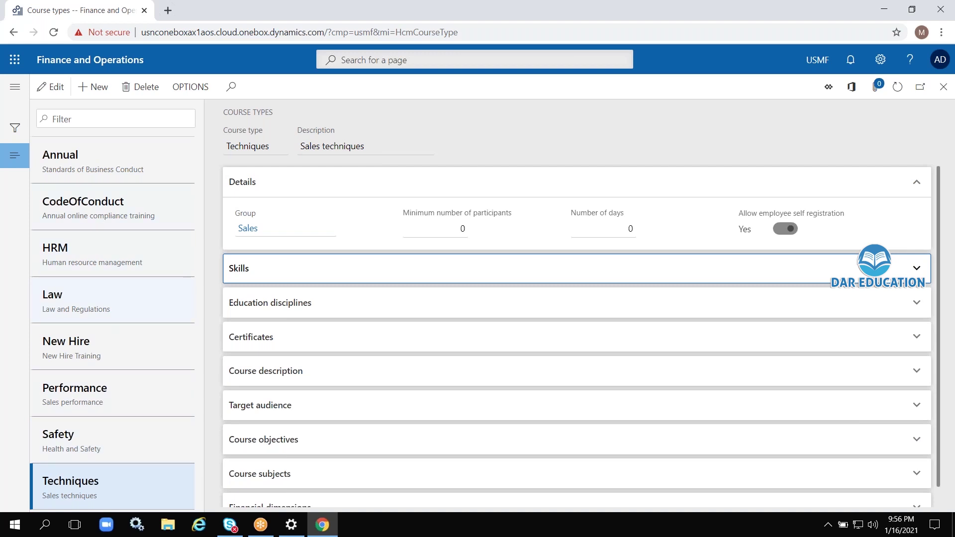
click(108, 443)
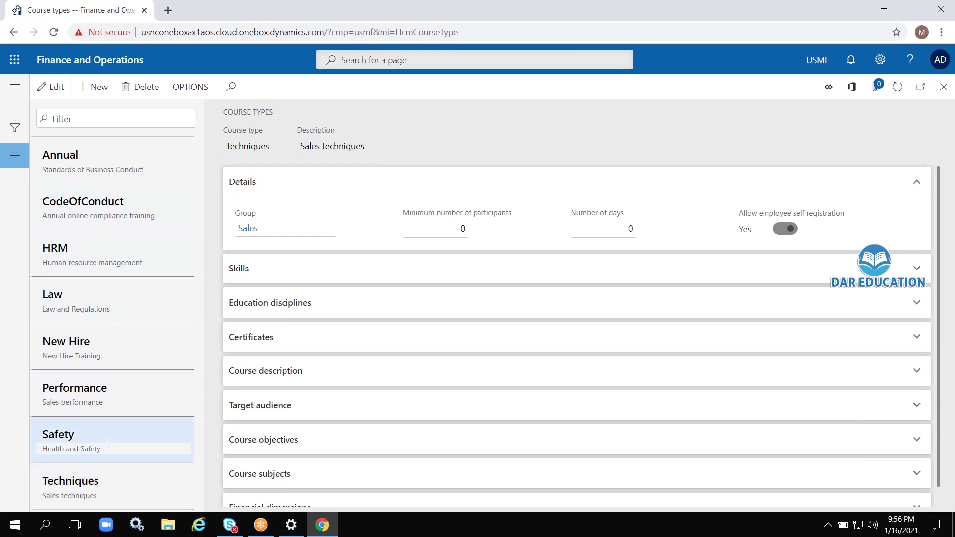
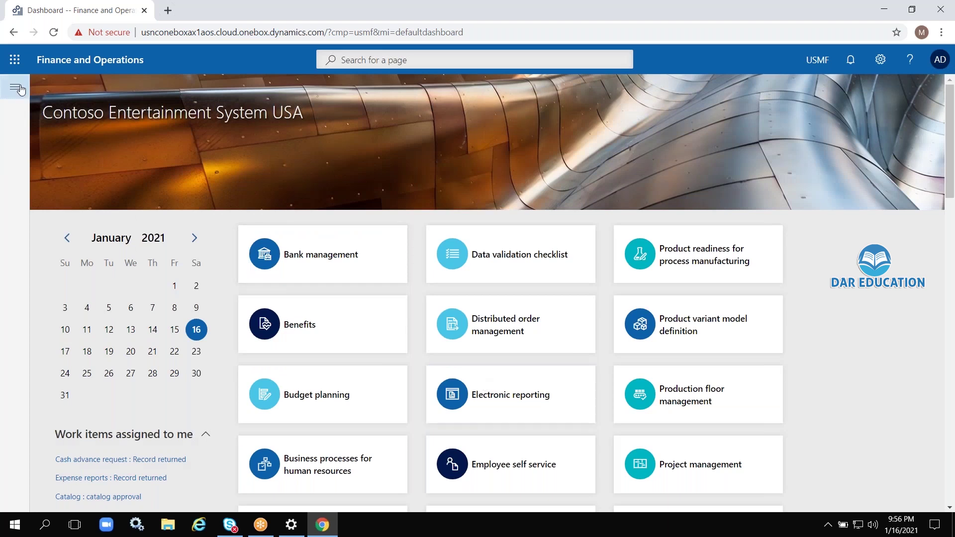
Step: Open the Human resources parameters page from the general Setup group of the Human resources module
click(20, 90)
click(506, 509)
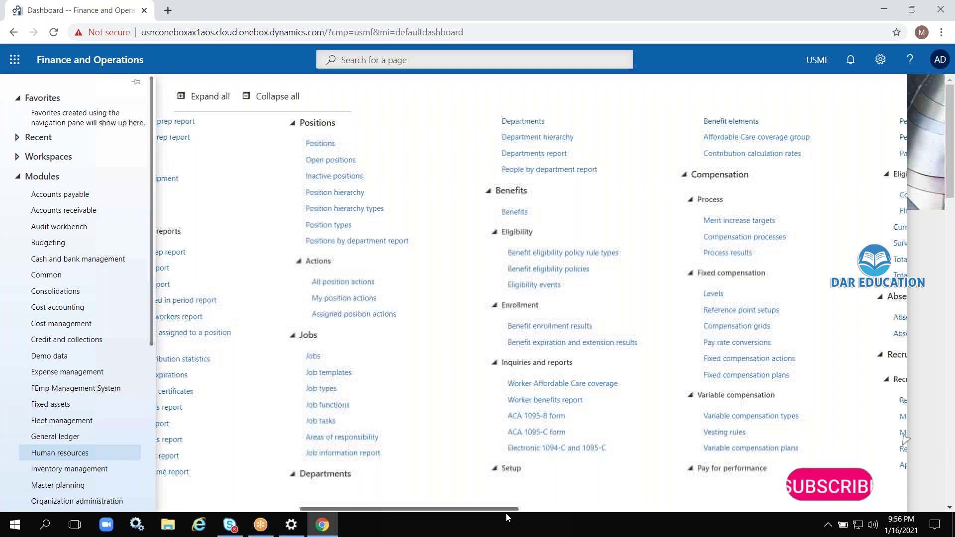
drag(506, 513, 872, 513)
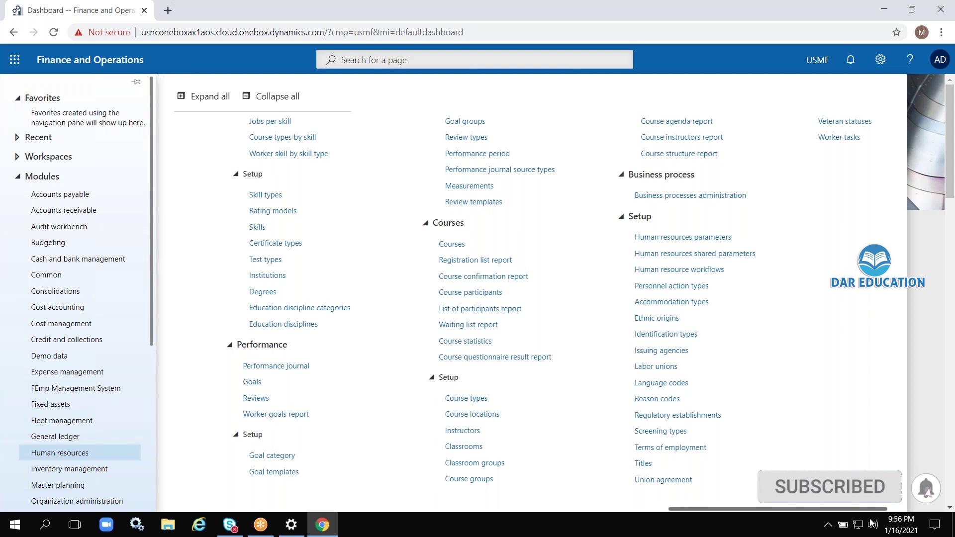
drag(870, 523, 888, 522)
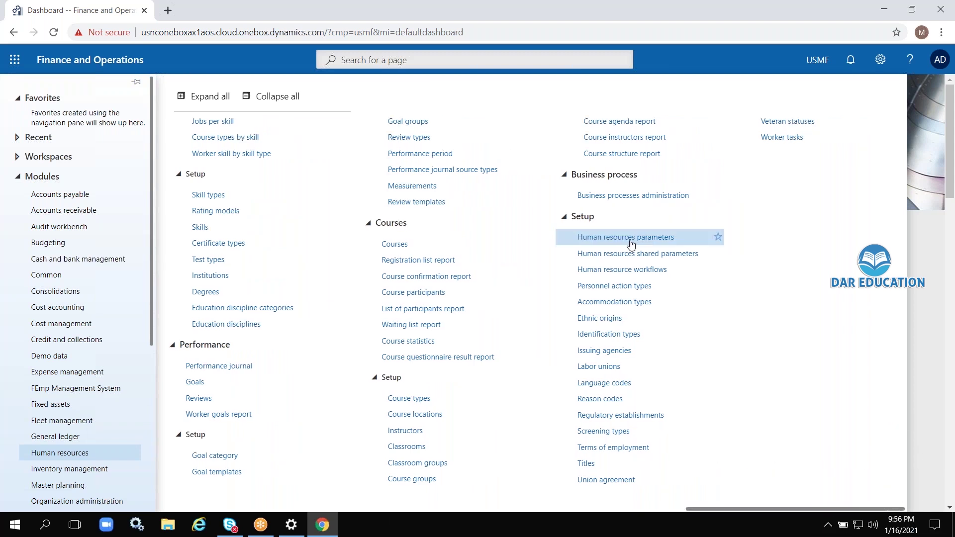
click(631, 243)
Step: Review the Recruitment, Compensation, Number sequences and General settings of the Human resources parameters
click(79, 204)
click(76, 243)
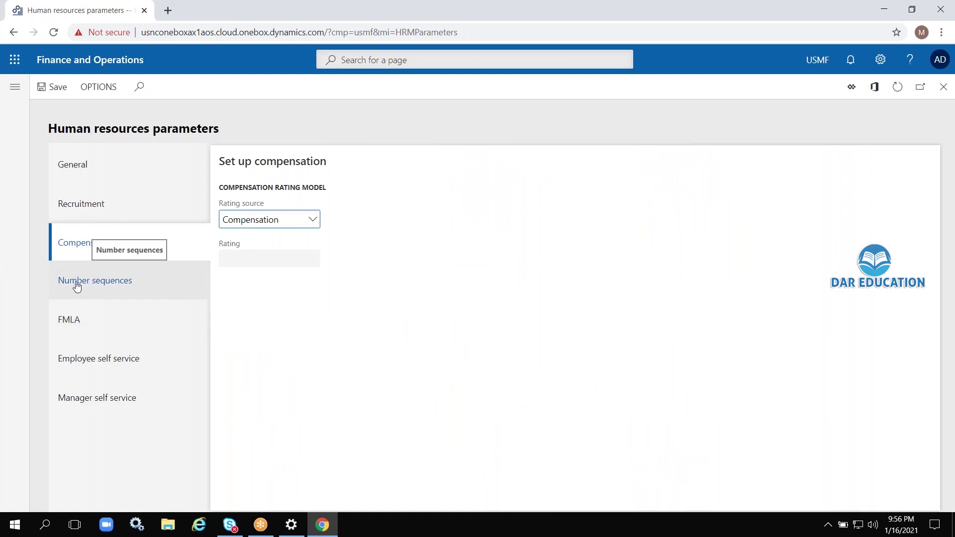
click(77, 288)
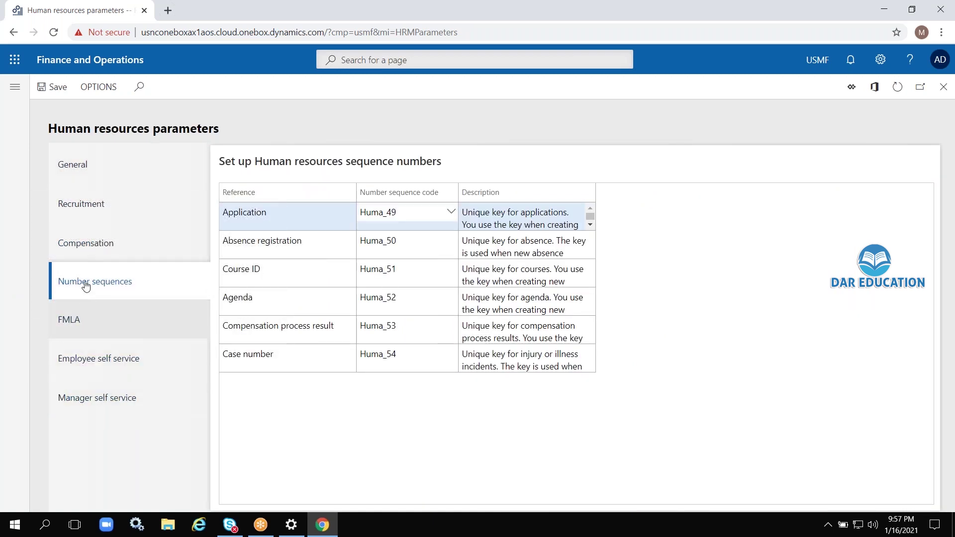
click(86, 173)
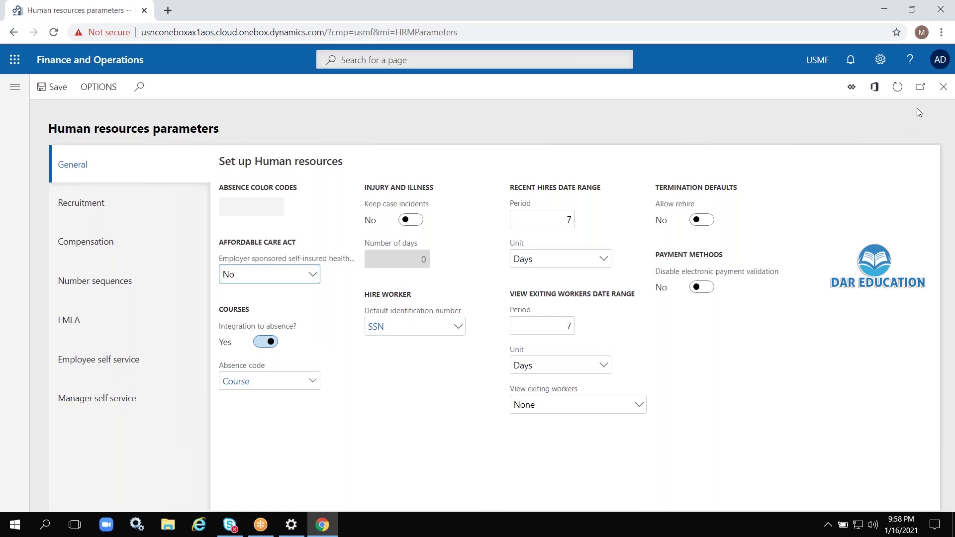
Step: Close the Human resources parameters, collapse the list of modules, and look through the full range of Human resources pages
click(944, 86)
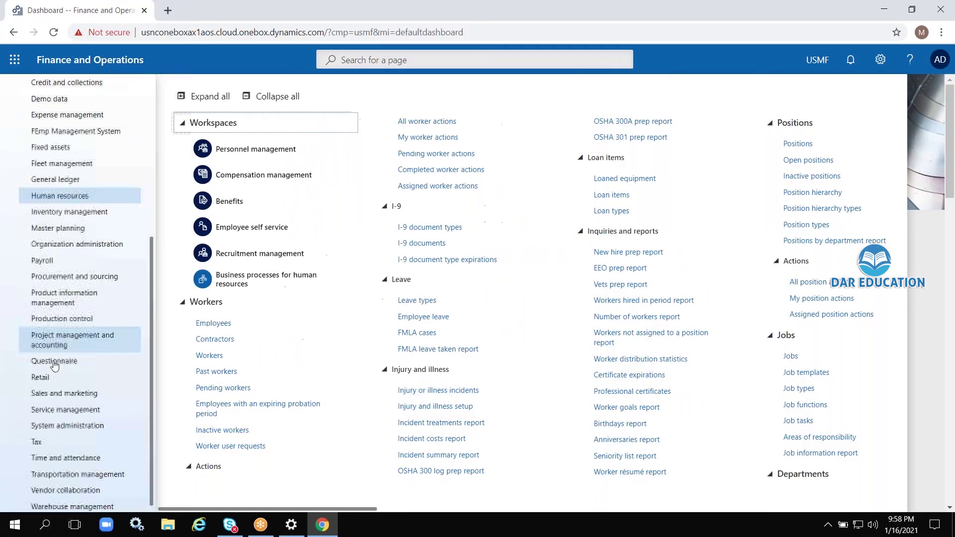
scroll(55, 366, up, 5)
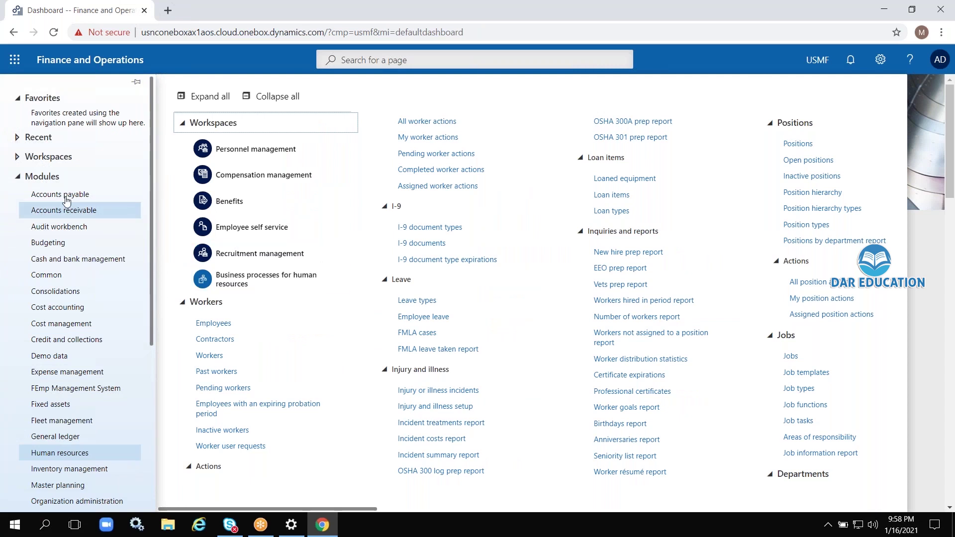
click(75, 176)
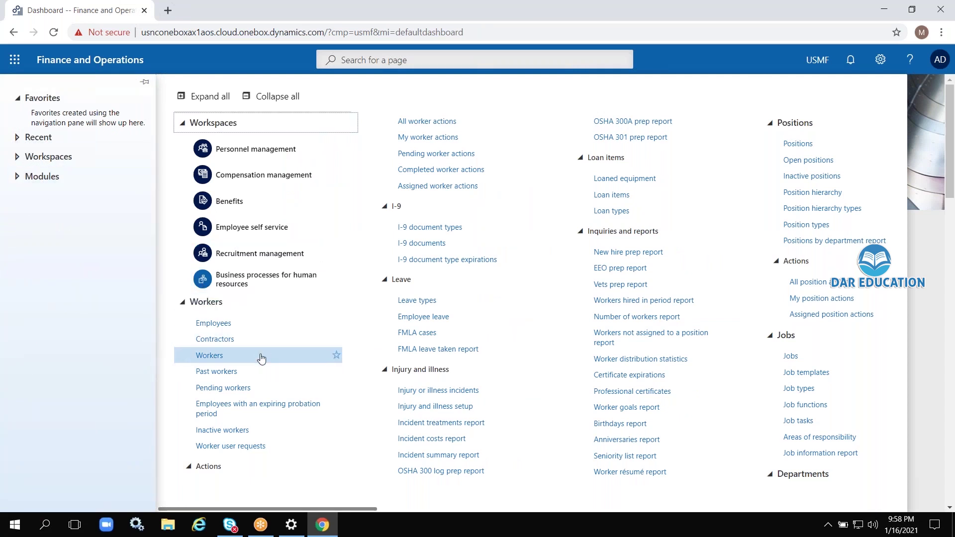
click(372, 510)
drag(371, 509, 896, 511)
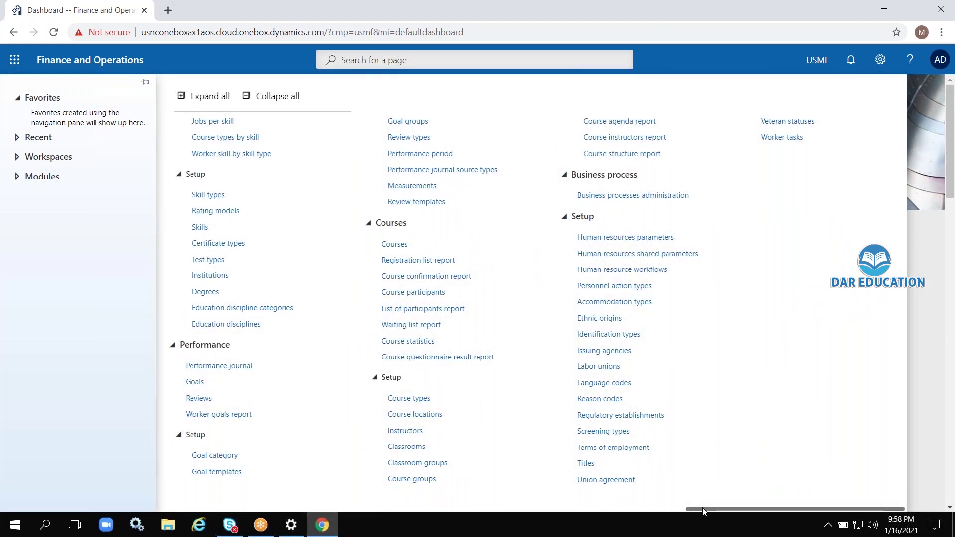
drag(680, 518, 118, 535)
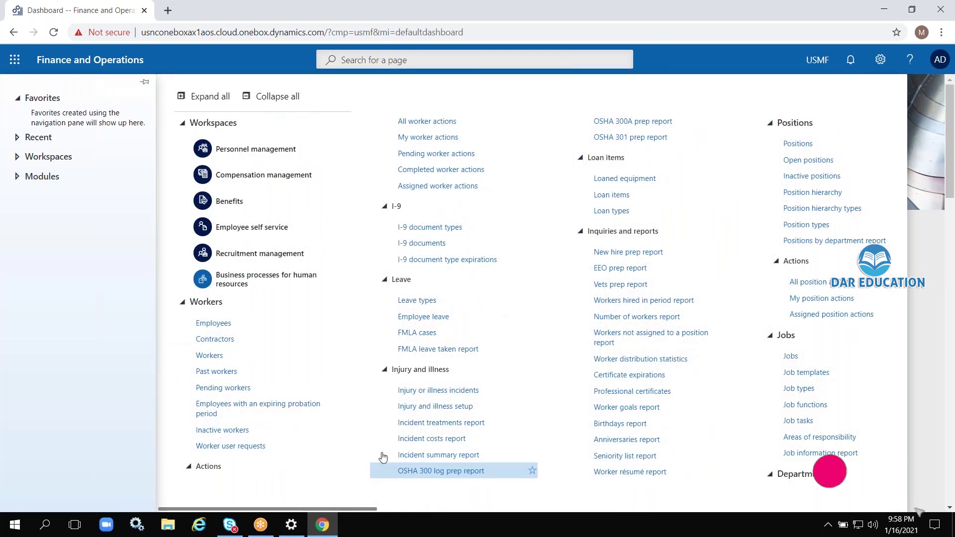